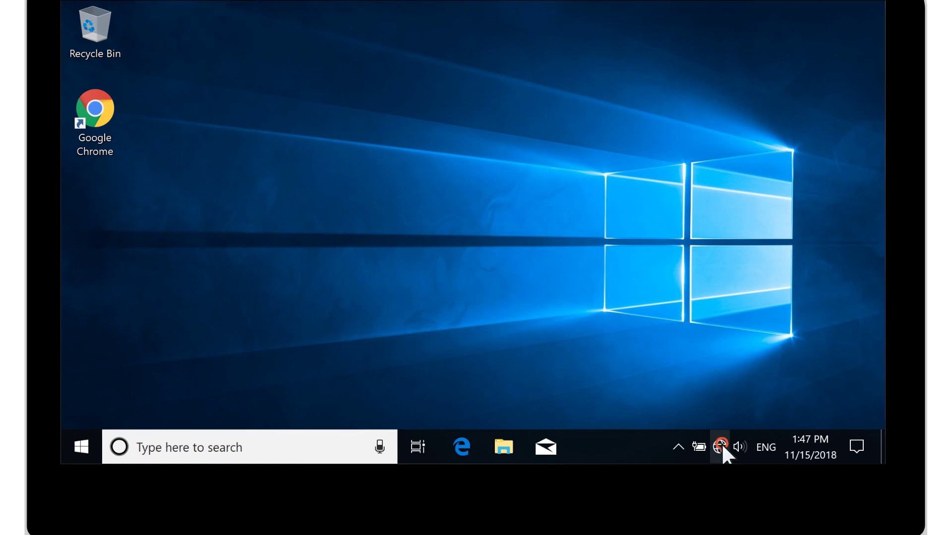
Join the HP Wireless Wi-Fi network by entering its network security key.
left_click(721, 444)
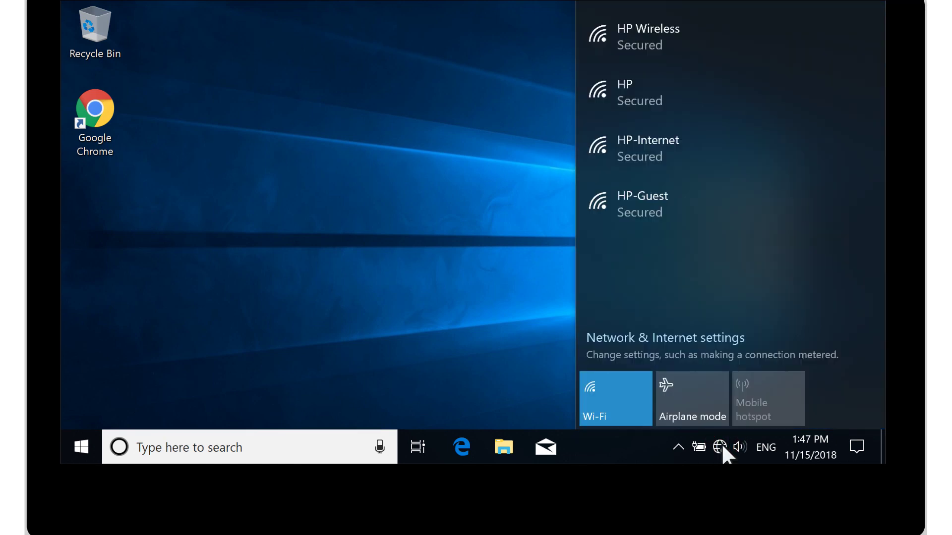
left_click(672, 30)
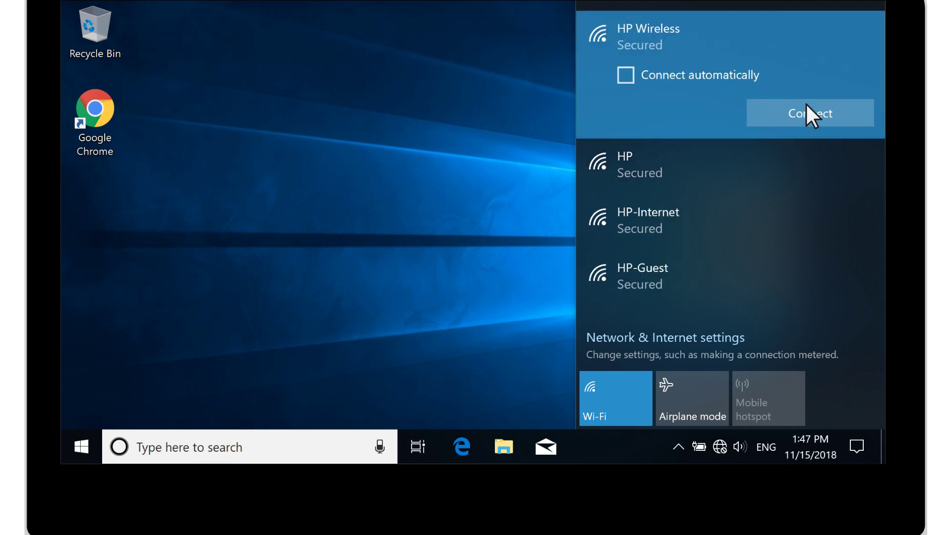
left_click(826, 114)
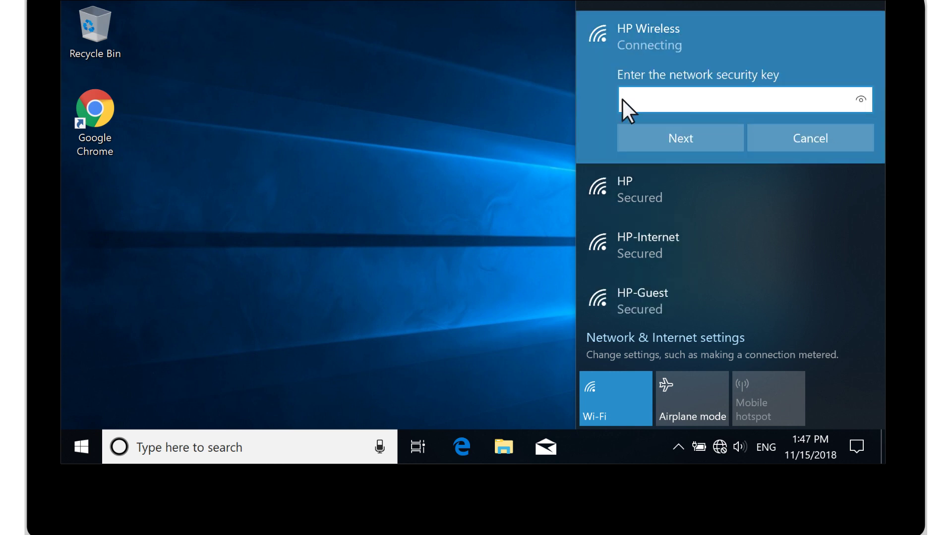
type("****************")
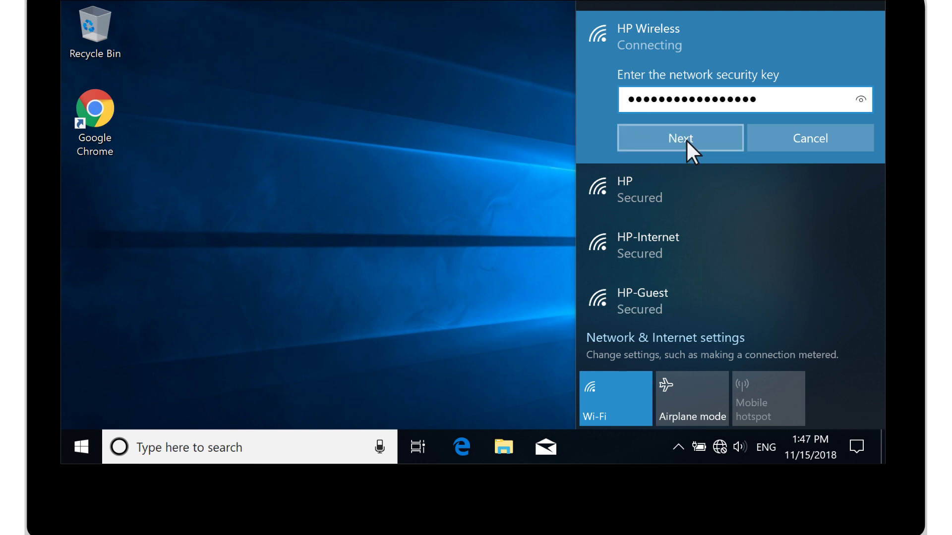
left_click(686, 138)
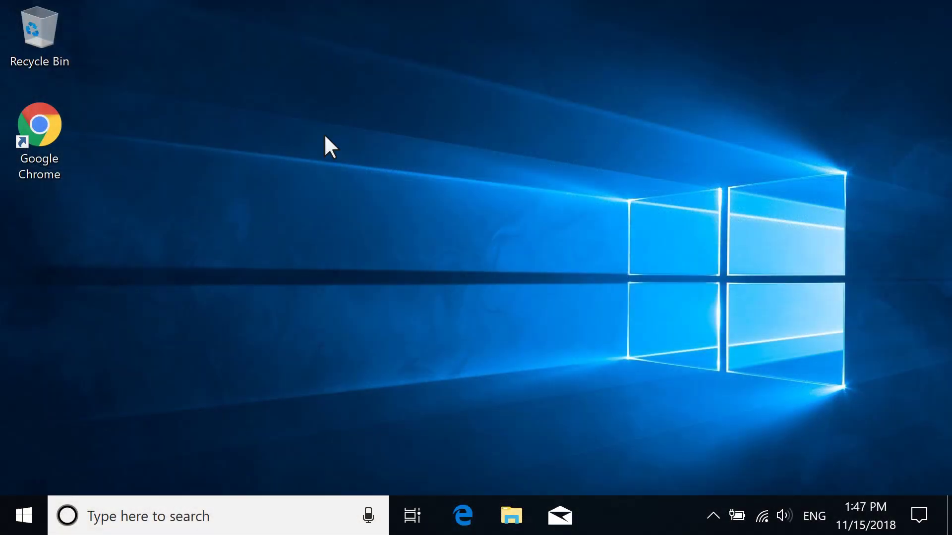
left_click(53, 129)
double_click(53, 130)
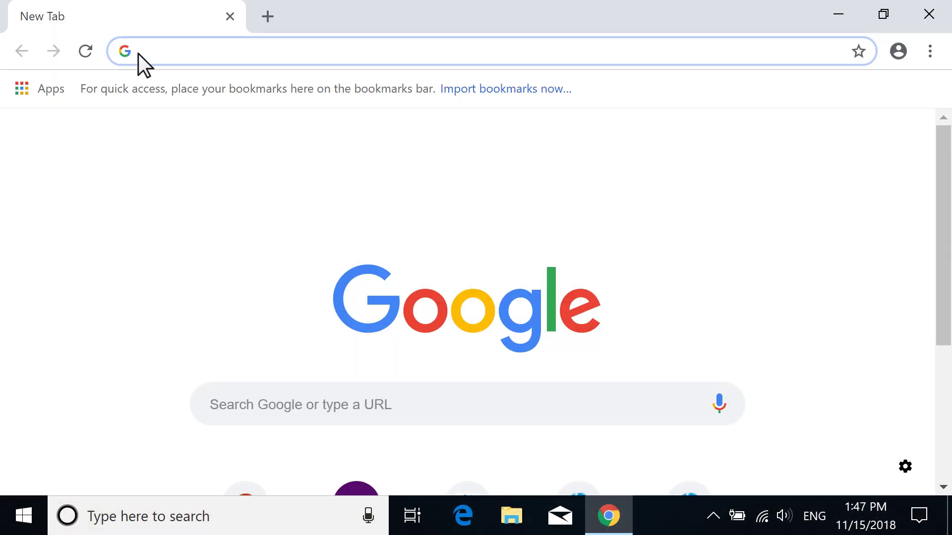
type("www.hp.com")
key("Return")
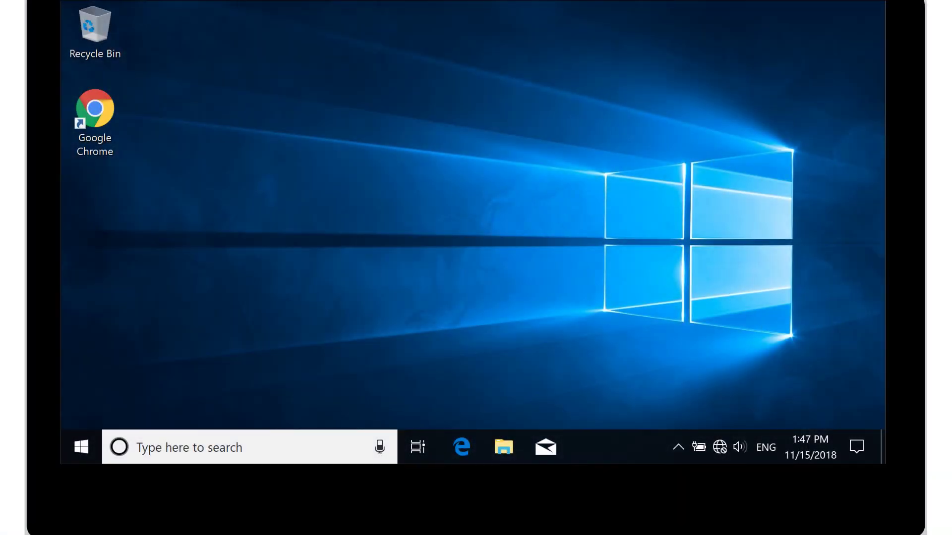
Troubleshoot a specific-website connection problem and close the report of unfixed wireless adapter issues.
right_click(720, 447)
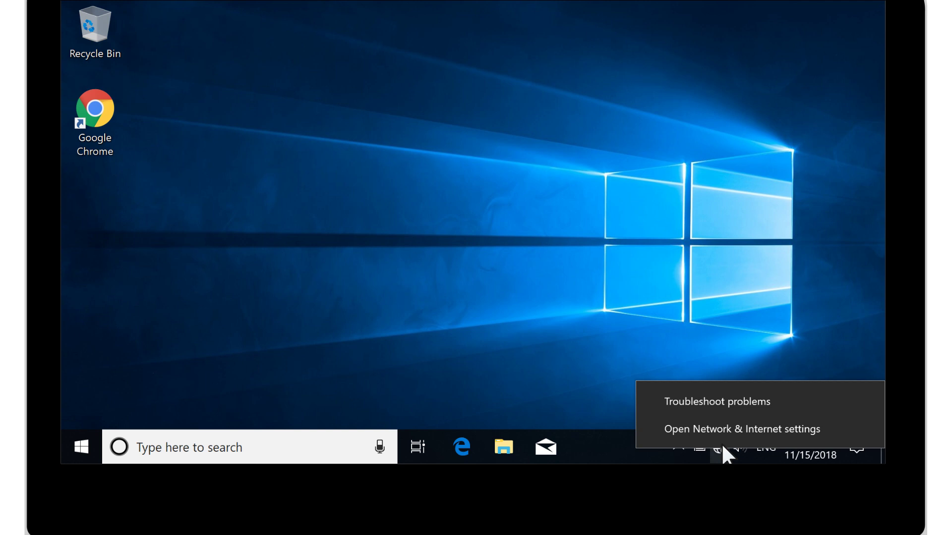
left_click(763, 403)
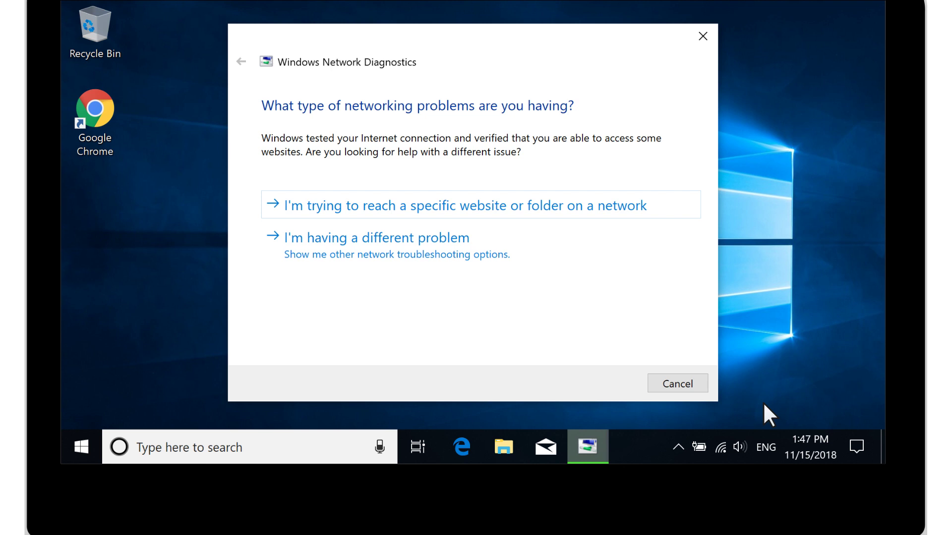
left_click(454, 206)
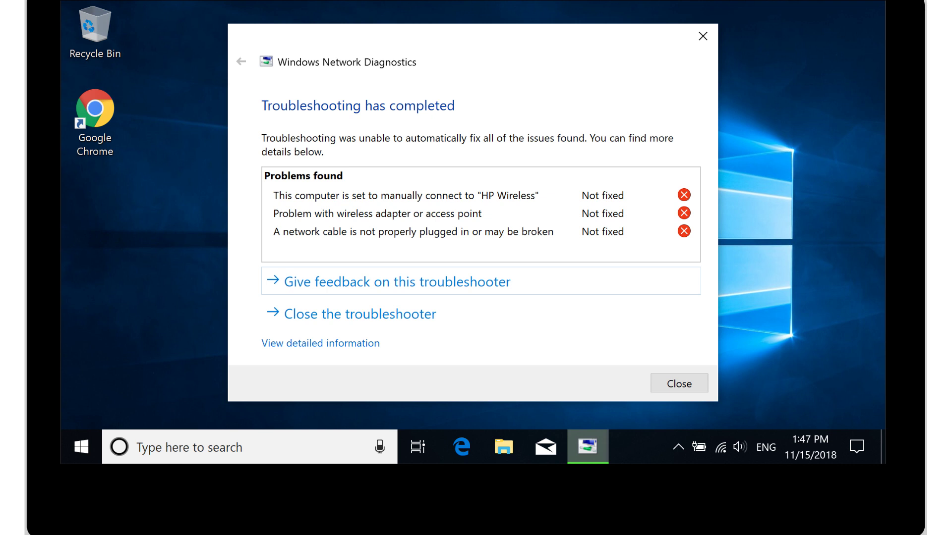
left_click(680, 385)
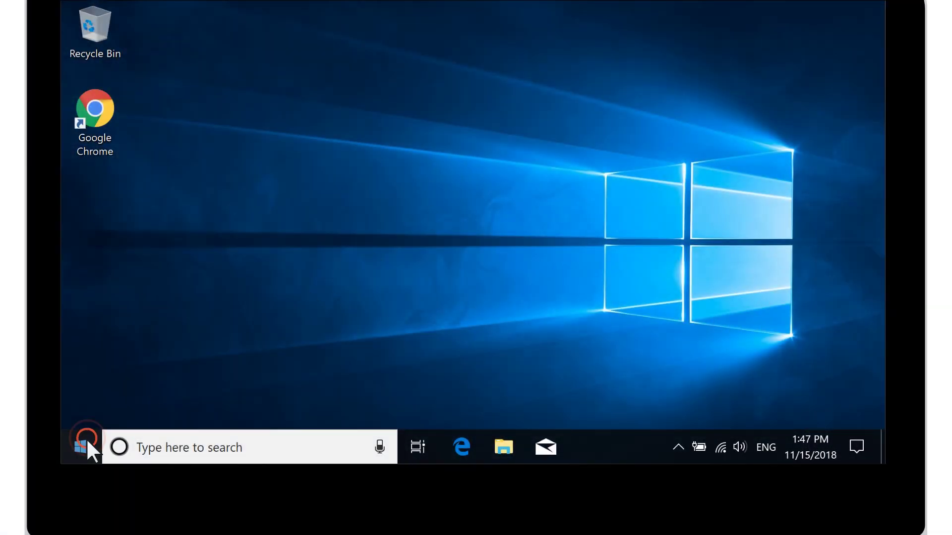
Find Device Manager through the Start menu search and open it.
left_click(87, 441)
type("Device Manager")
key("BackSpace")
type("r")
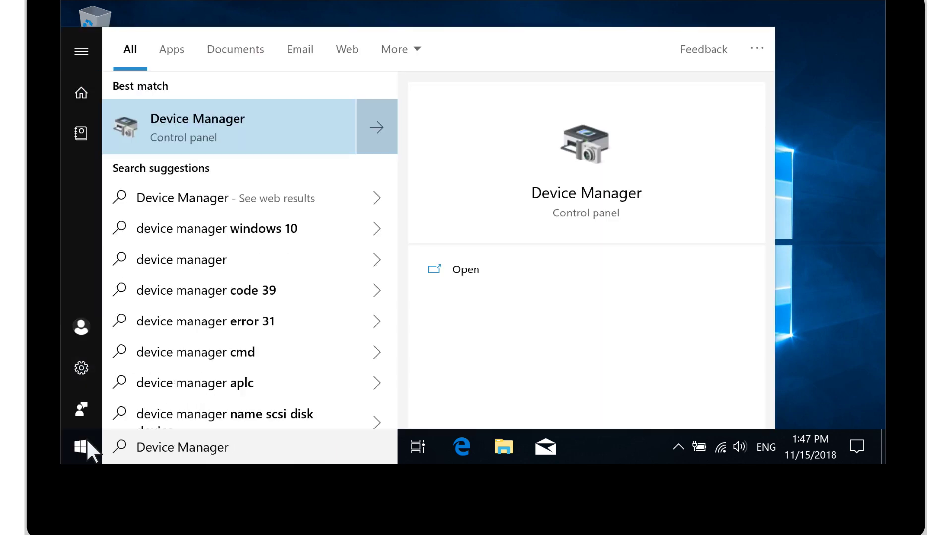
left_click(239, 121)
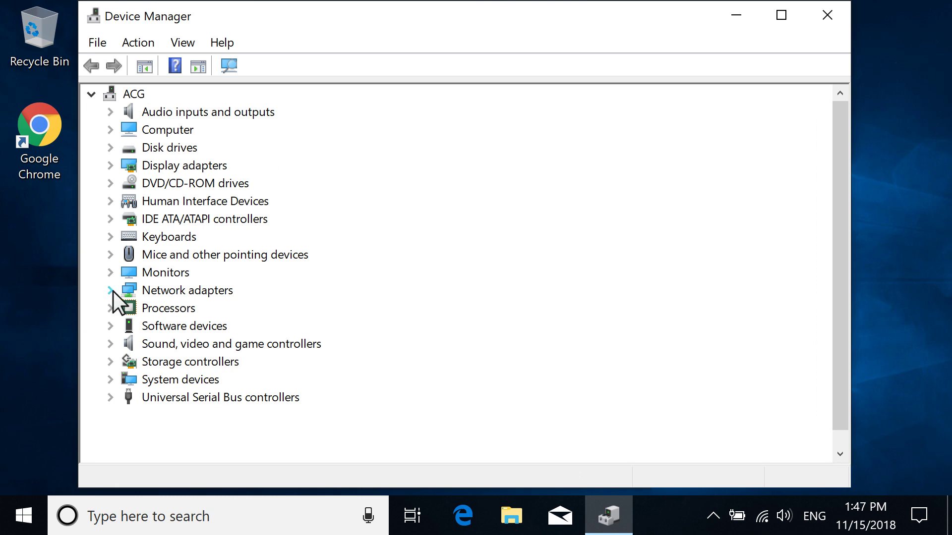
Update the Qualcomm Atheros WiFi adapter driver, letting Windows search automatically.
left_click(110, 291)
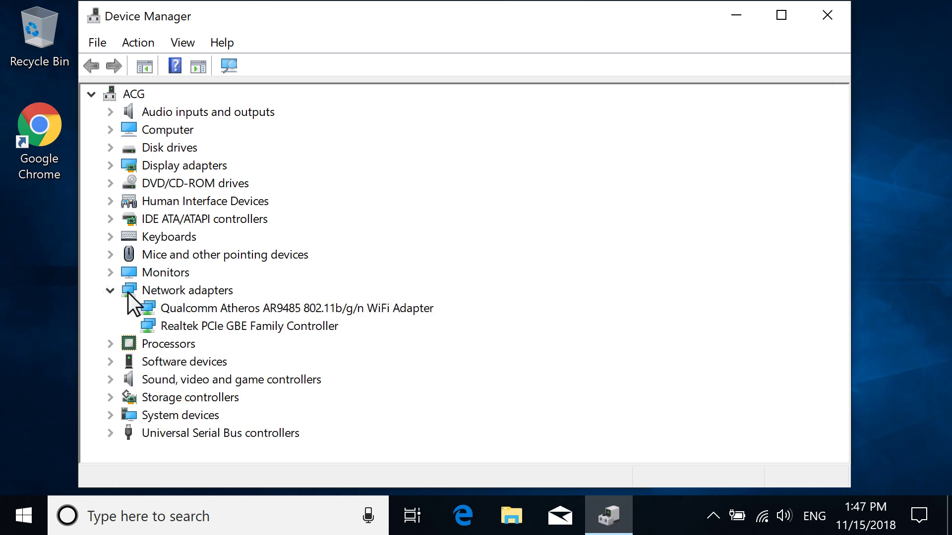
right_click(305, 308)
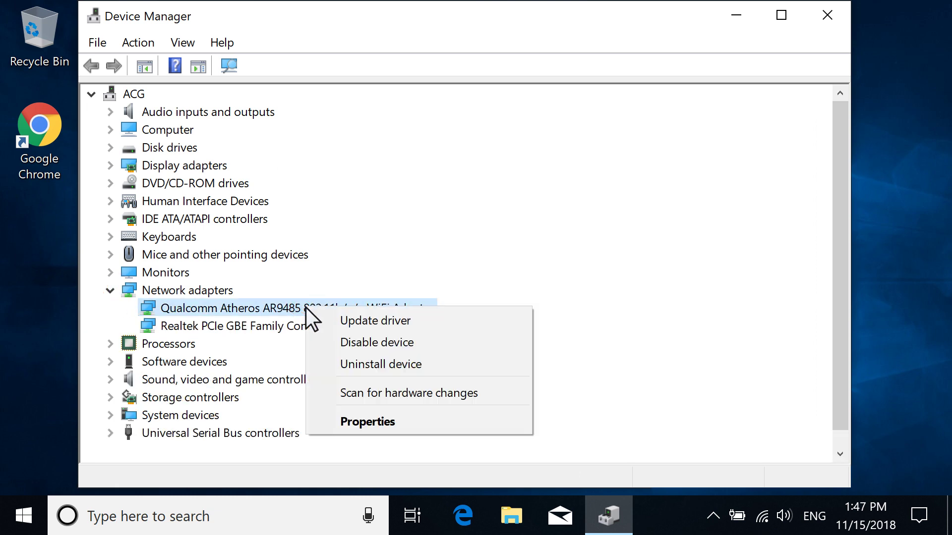
left_click(409, 322)
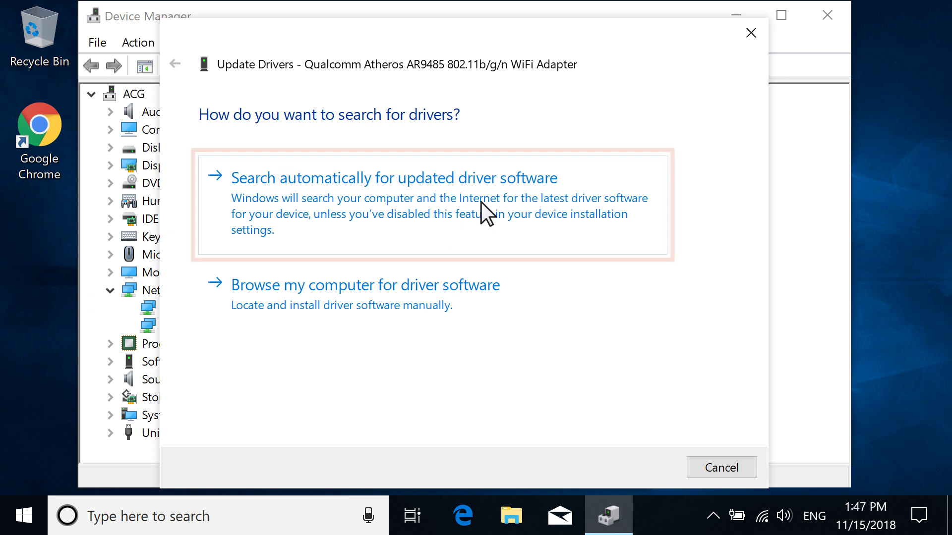
left_click(494, 180)
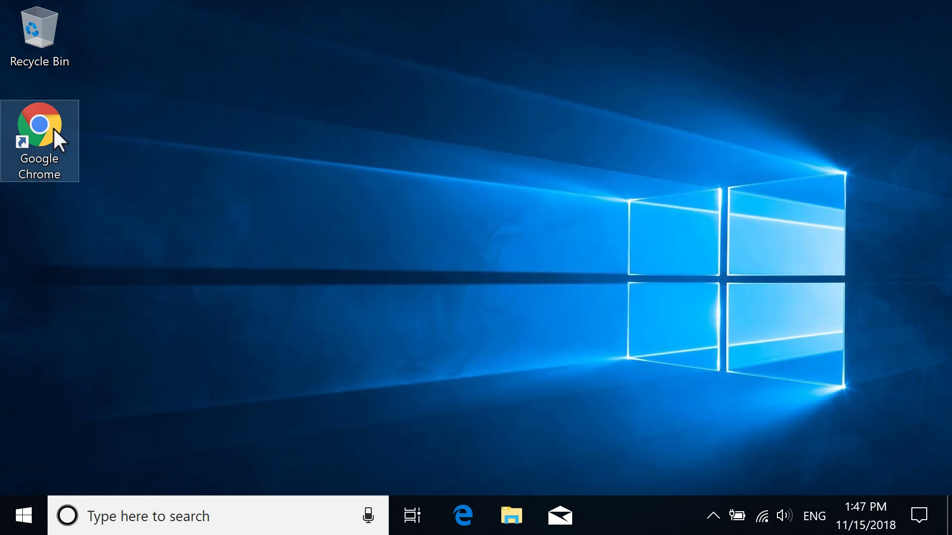
double_click(53, 127)
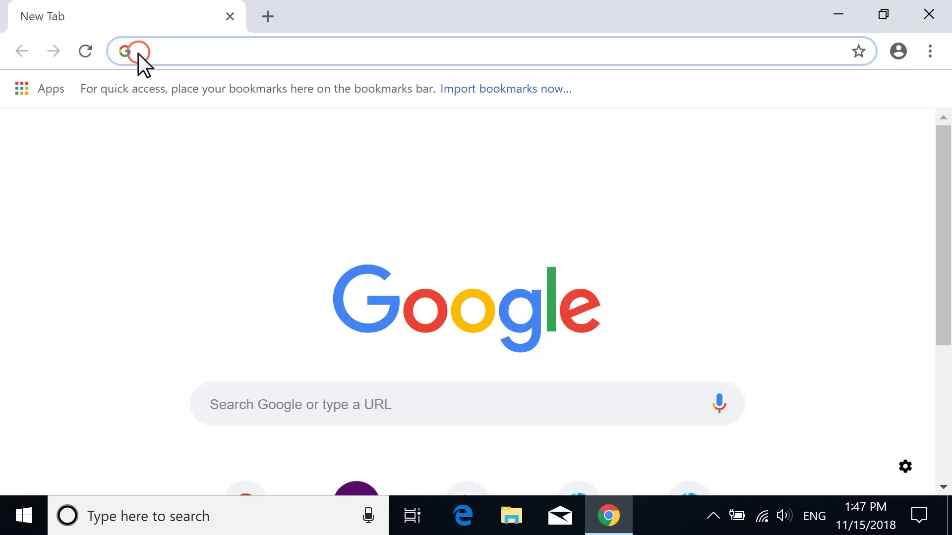
type("www.hp.com")
key("Return")
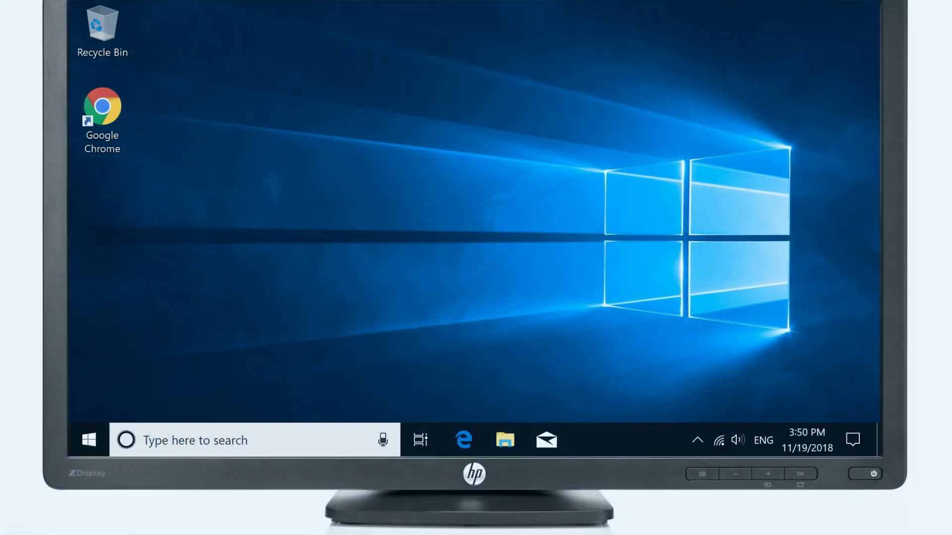
left_click(91, 440)
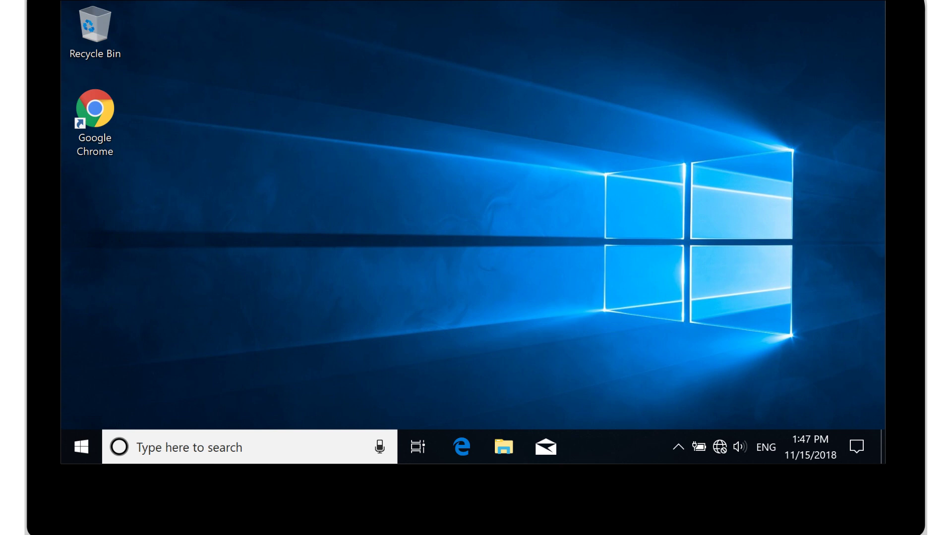
left_click(722, 446)
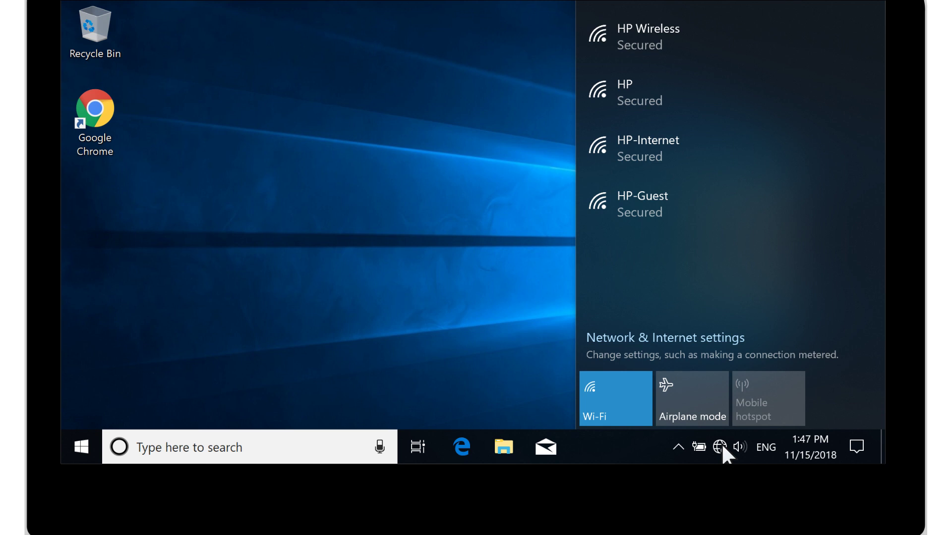
left_click(677, 29)
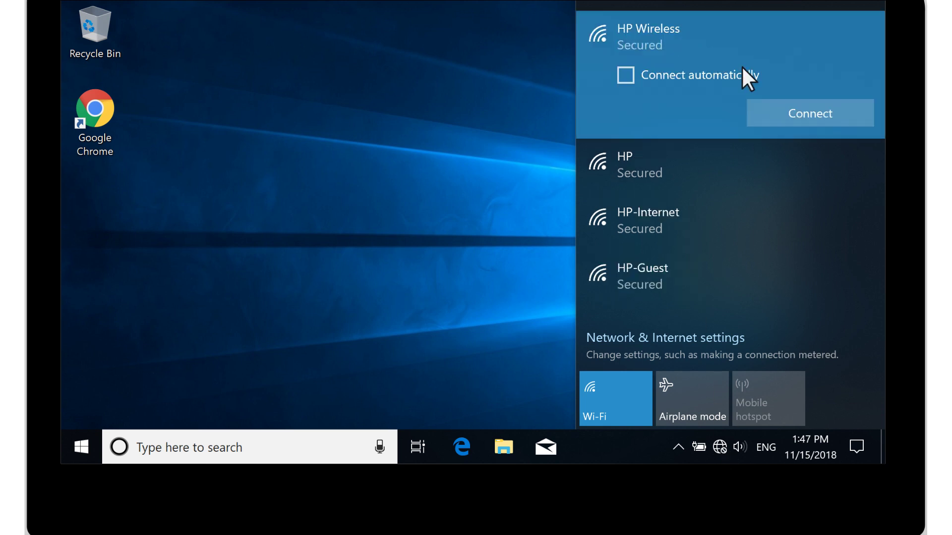
left_click(827, 114)
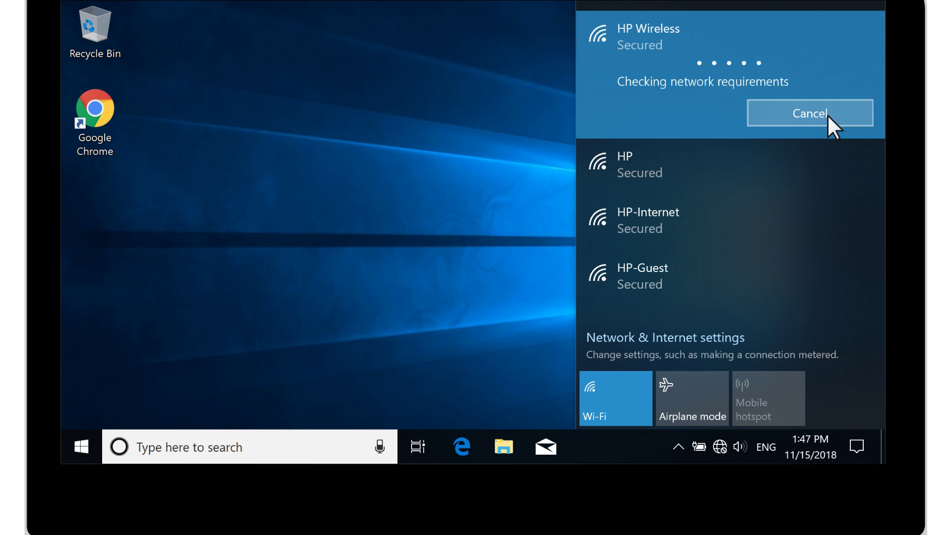
double_click(107, 112)
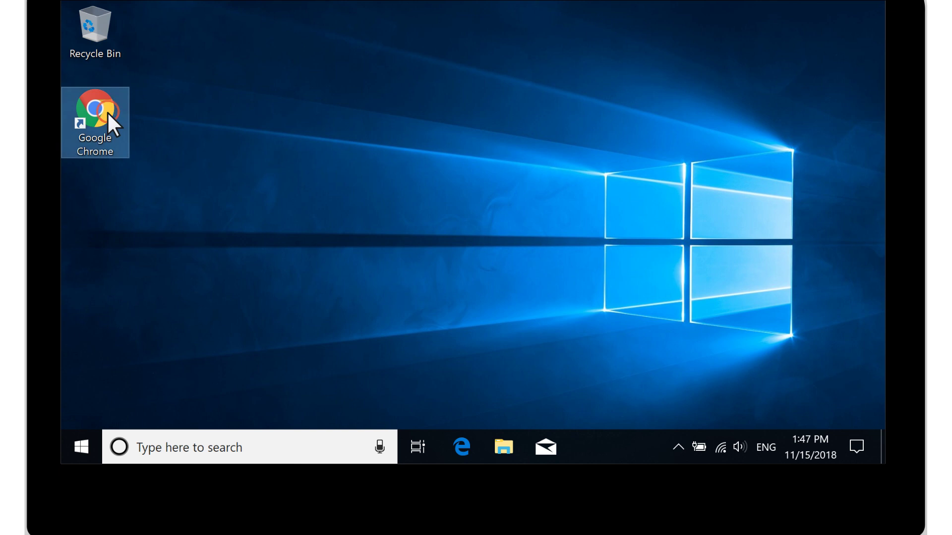
type("www.hp.com")
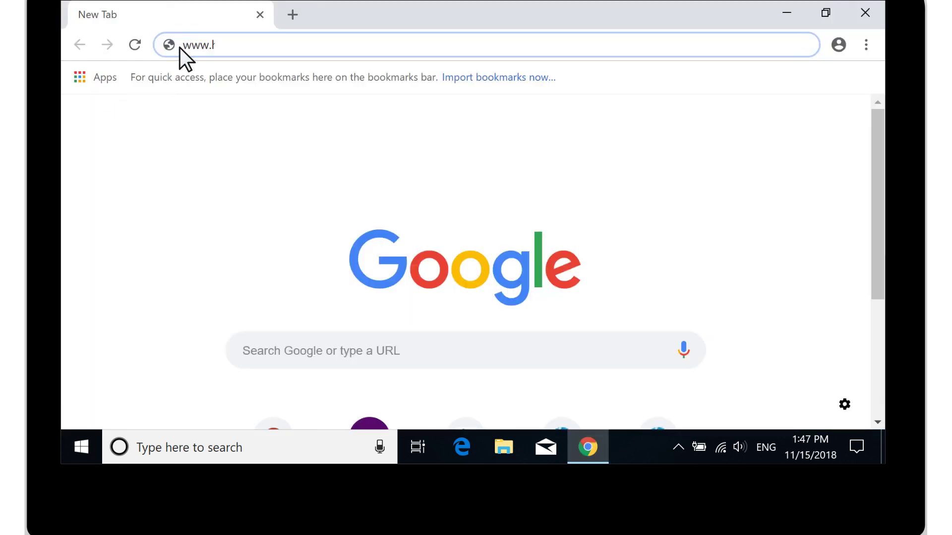